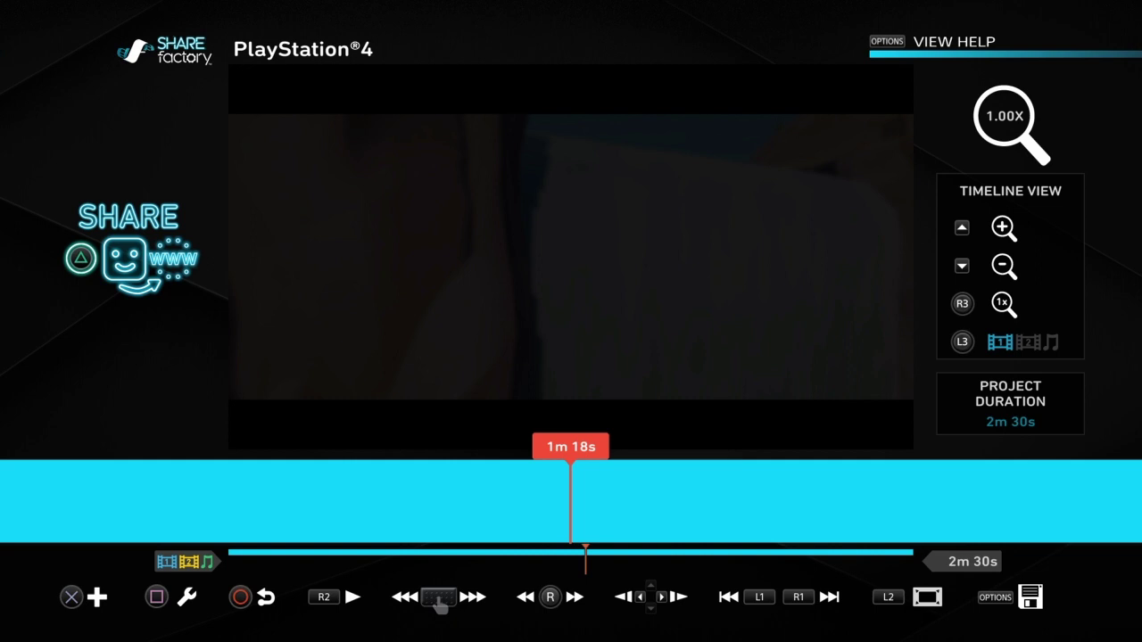
- Play and scrub through the intro footage between about 1m 16s and 1m 30s to find a spot for an overlay
key(R2)
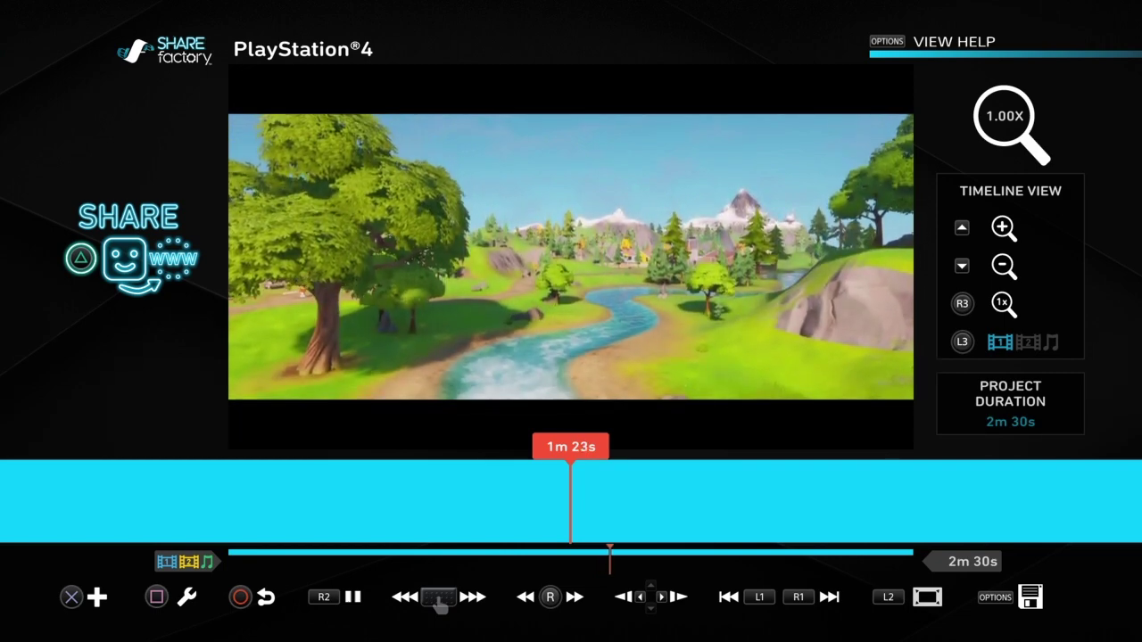
key(space)
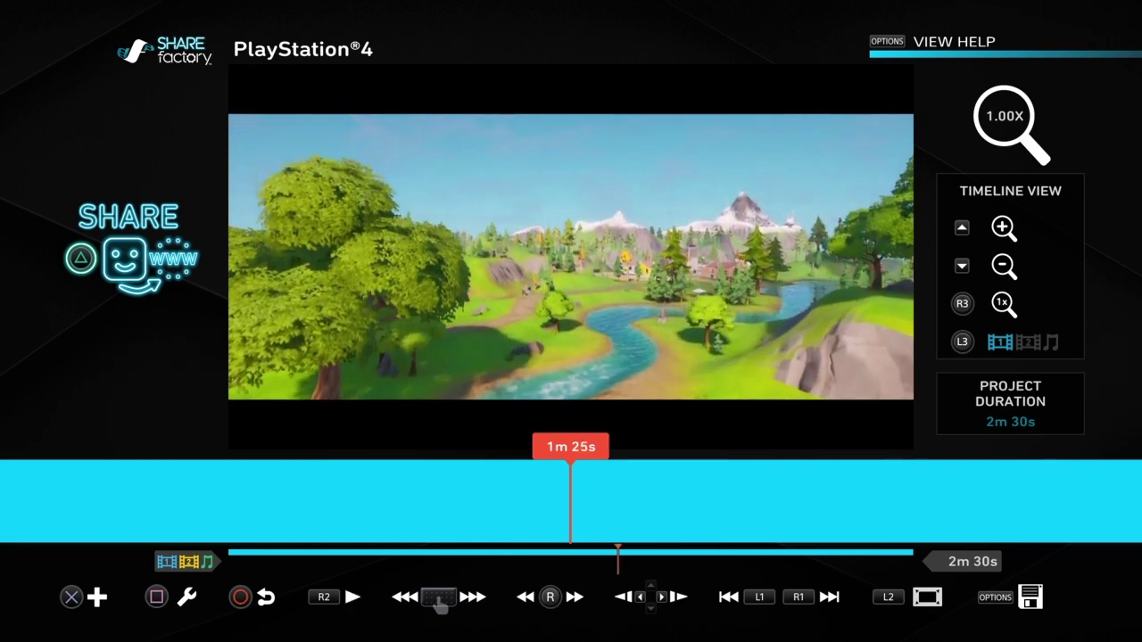
key(Left)
key(Right)
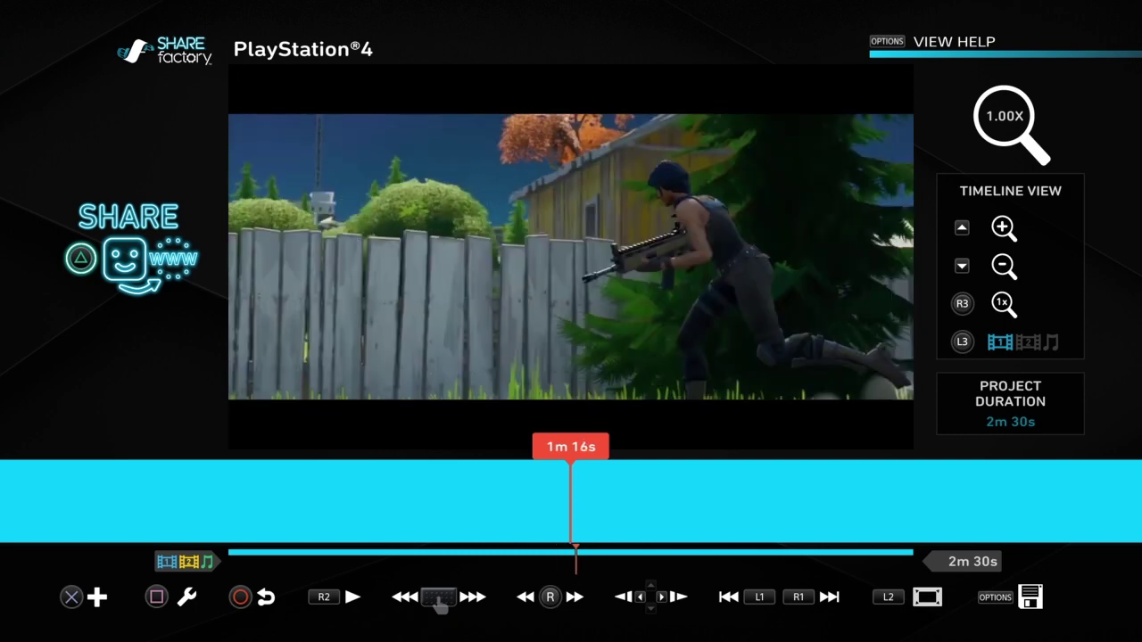
key(Right)
key(Left)
key(Right)
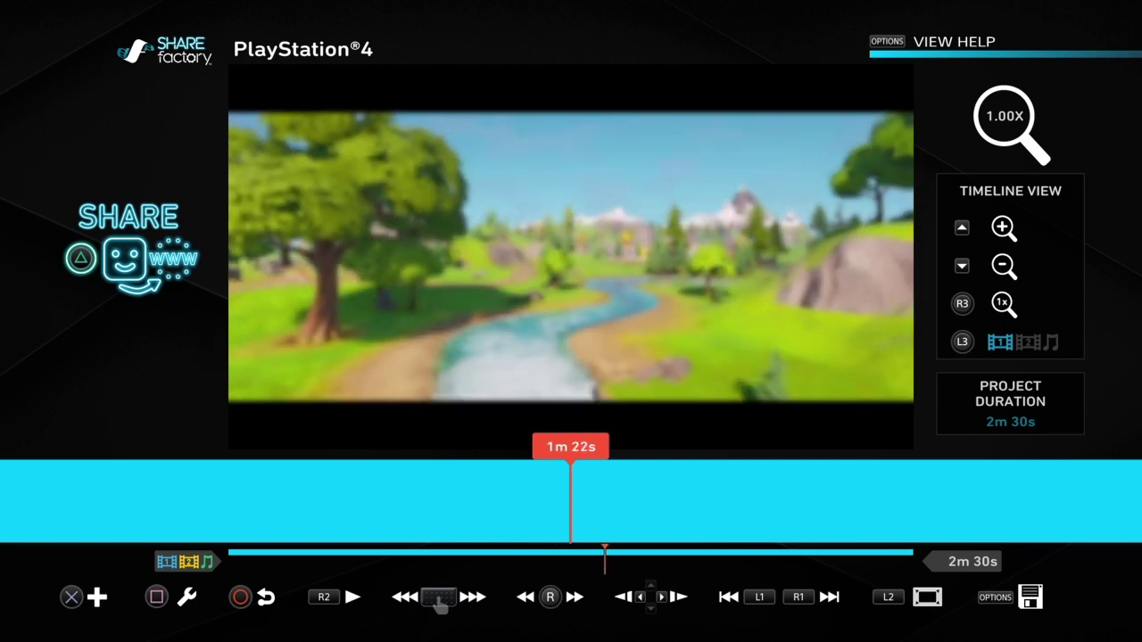
key(Right)
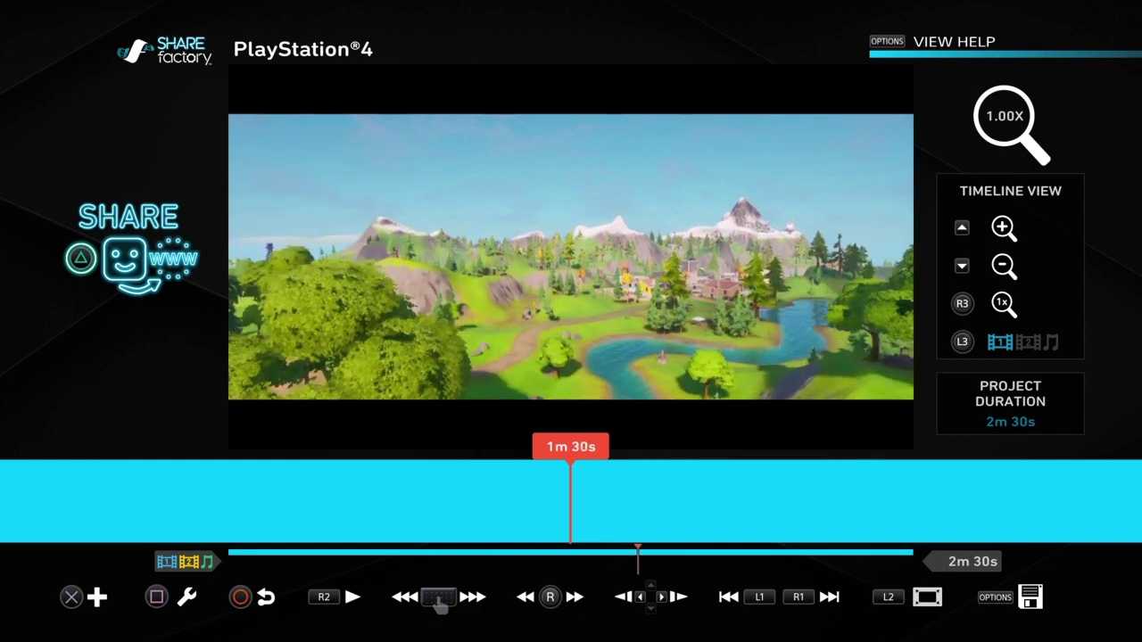
key(Left)
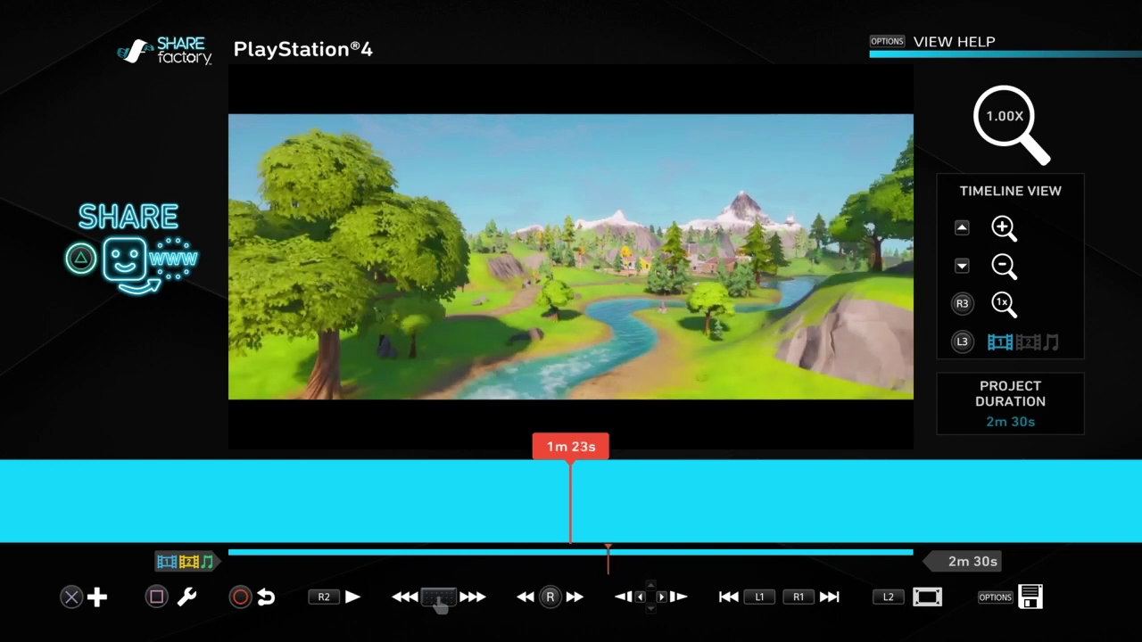
key(Left)
key(Right)
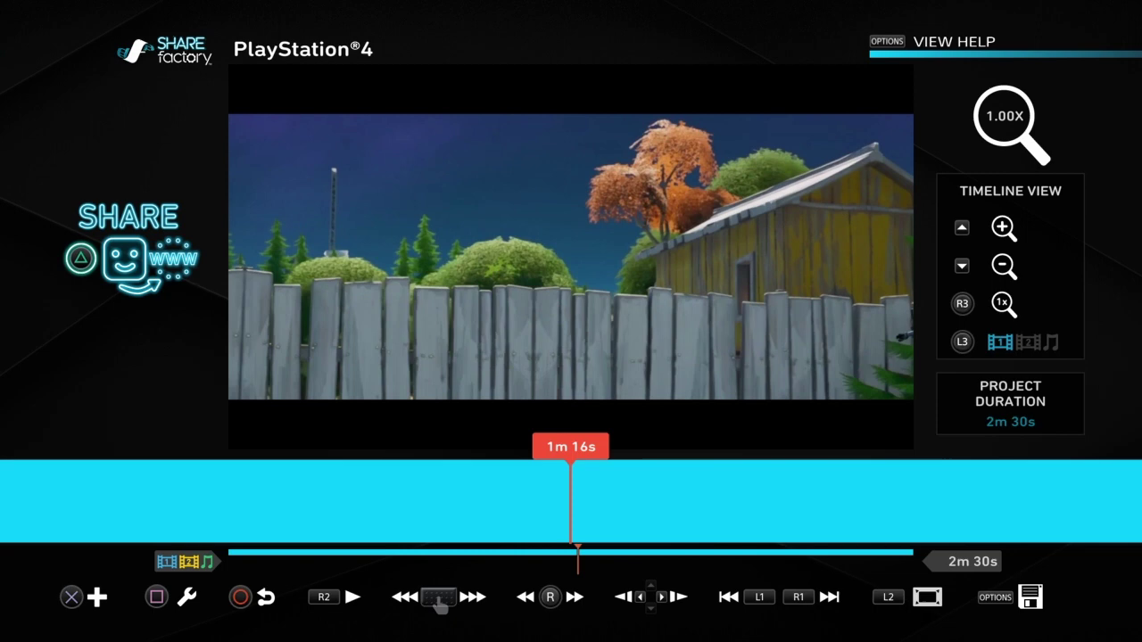
key(Left)
key(Right)
key(Left)
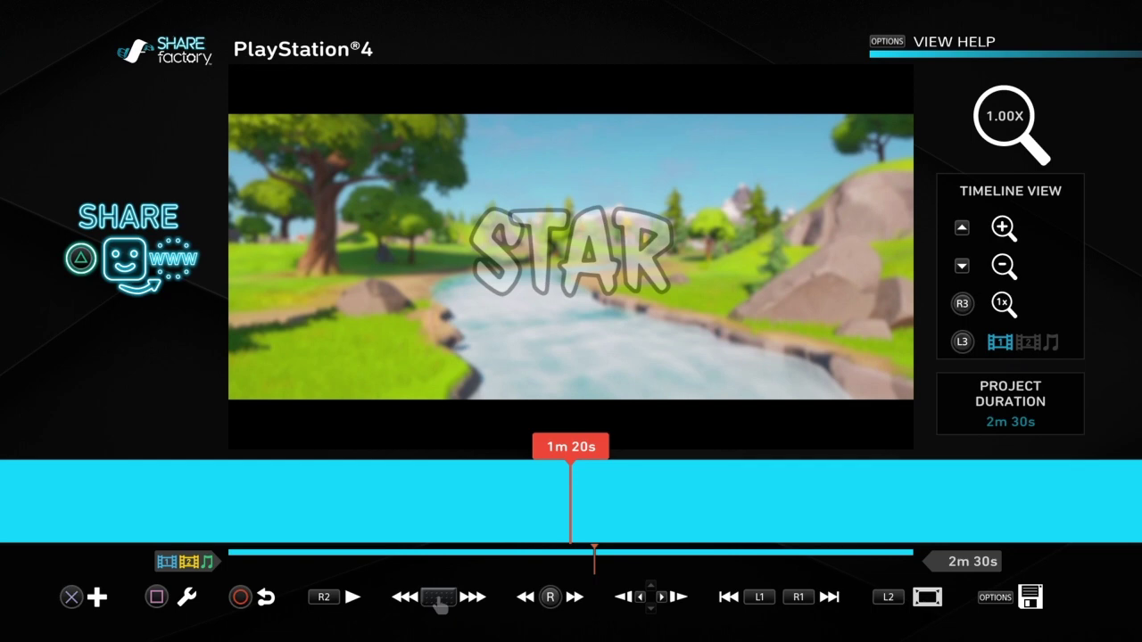
- Position the playhead at 1m 25s, over the river landscape shot
key(Right)
key(Left)
key(Right)
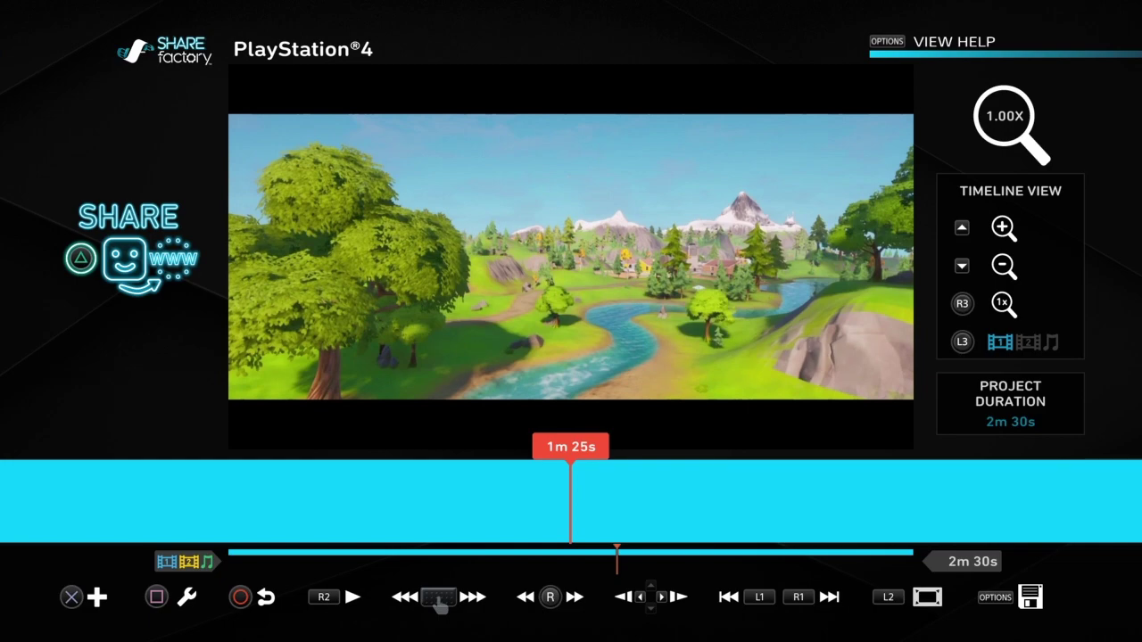
- Leave the project and examine the Import Content options on the main menu
key(Escape)
key(Down)
key(Return)
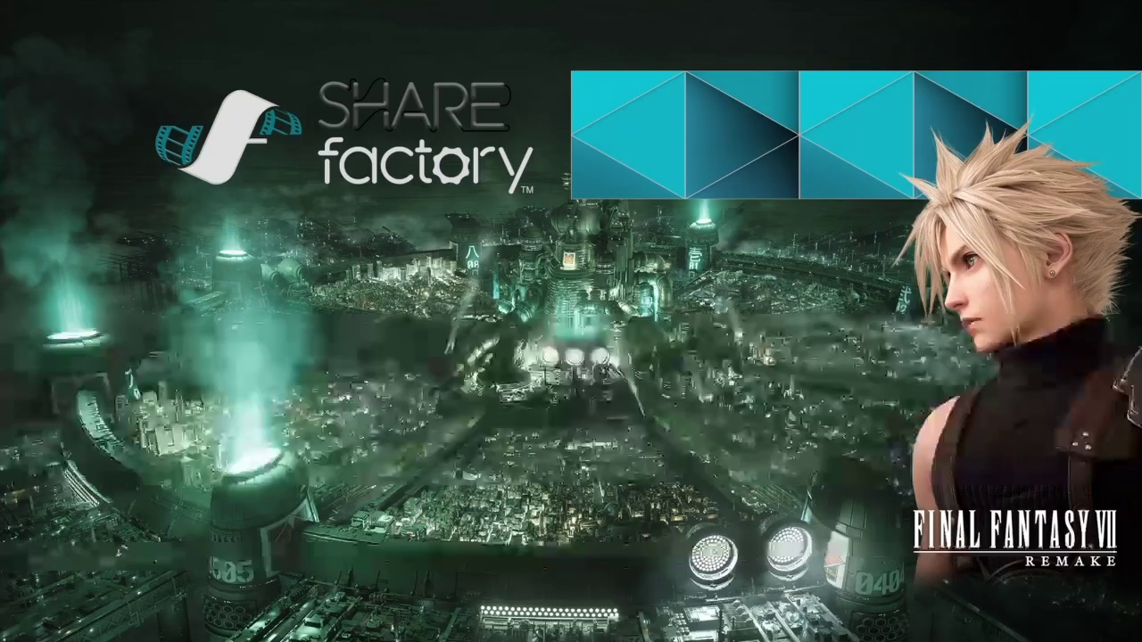
key(Left)
key(Down)
key(Down)
key(Down)
key(Down)
key(Right)
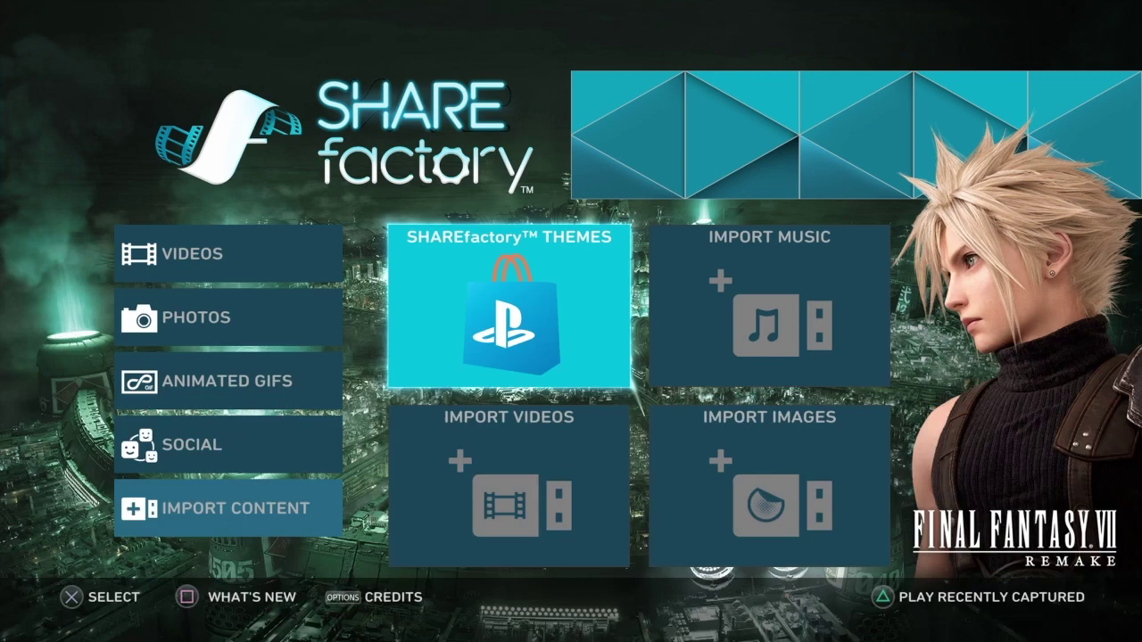
key(Down)
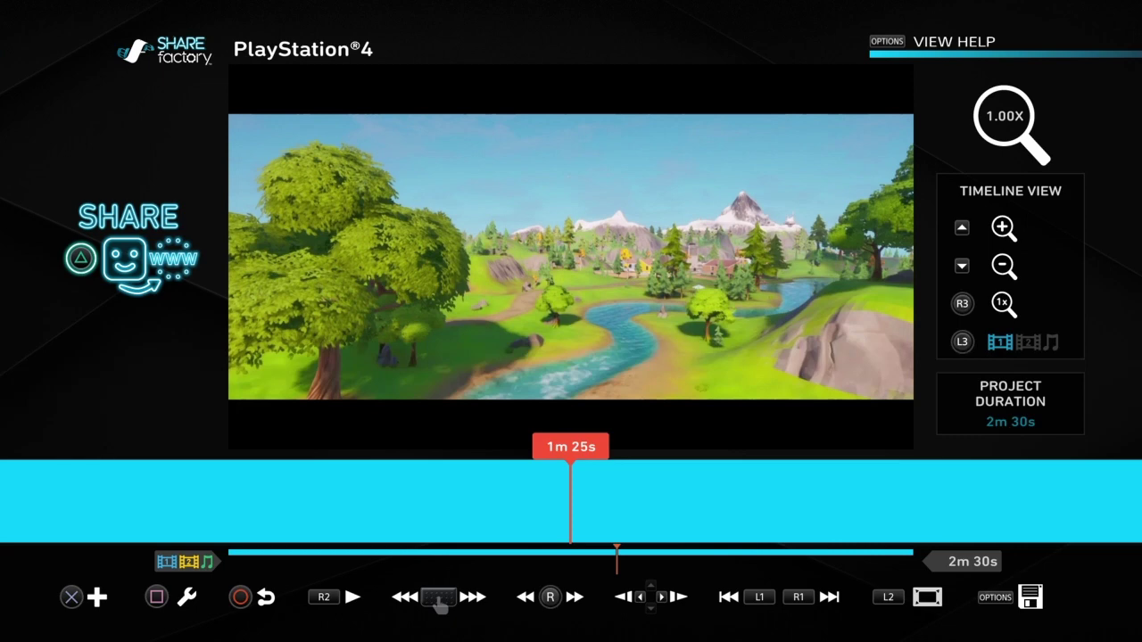
- Start adding an existing clip to Track 2 of the project at 1m 25s
key(x)
key(Return)
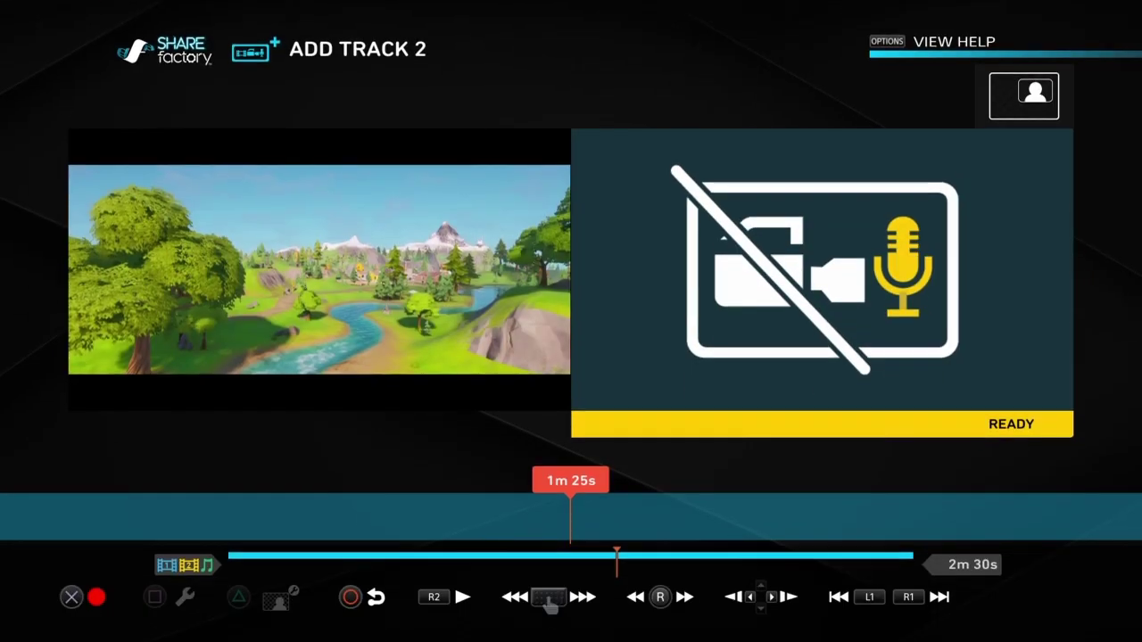
key(Return)
key(Left)
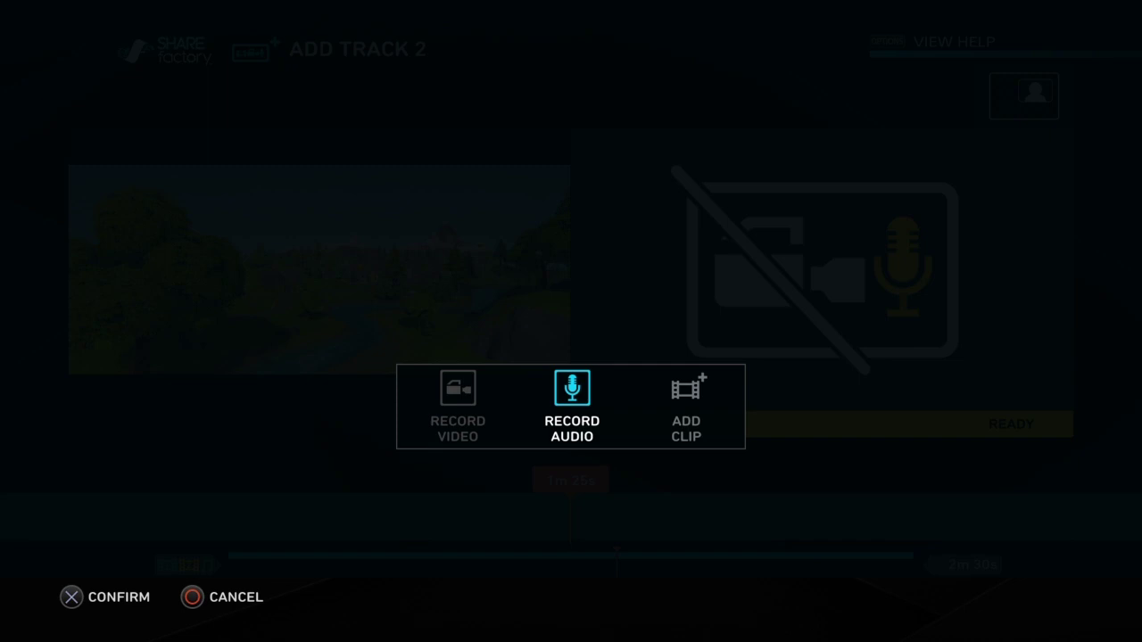
key(Right)
key(Left)
key(Right)
key(Left)
key(Right)
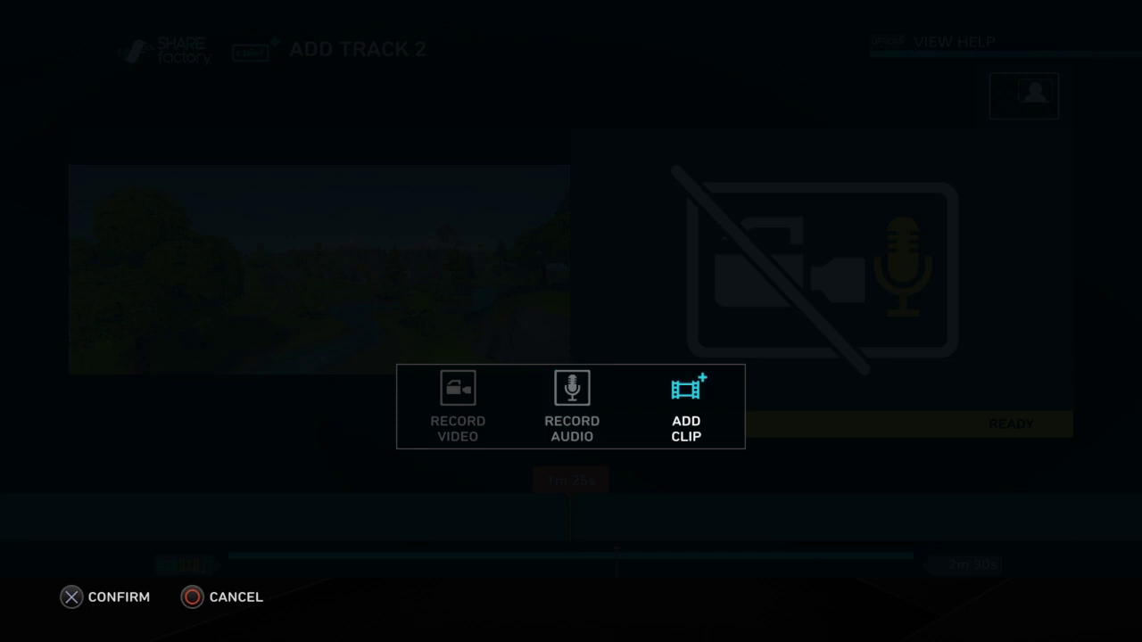
key(Return)
- Find the 9-second green-screen subscribe clip in the clip library and insert it on Track 2
key(Down)
key(Down)
key(Down)
key(Down)
key(Down)
key(Down)
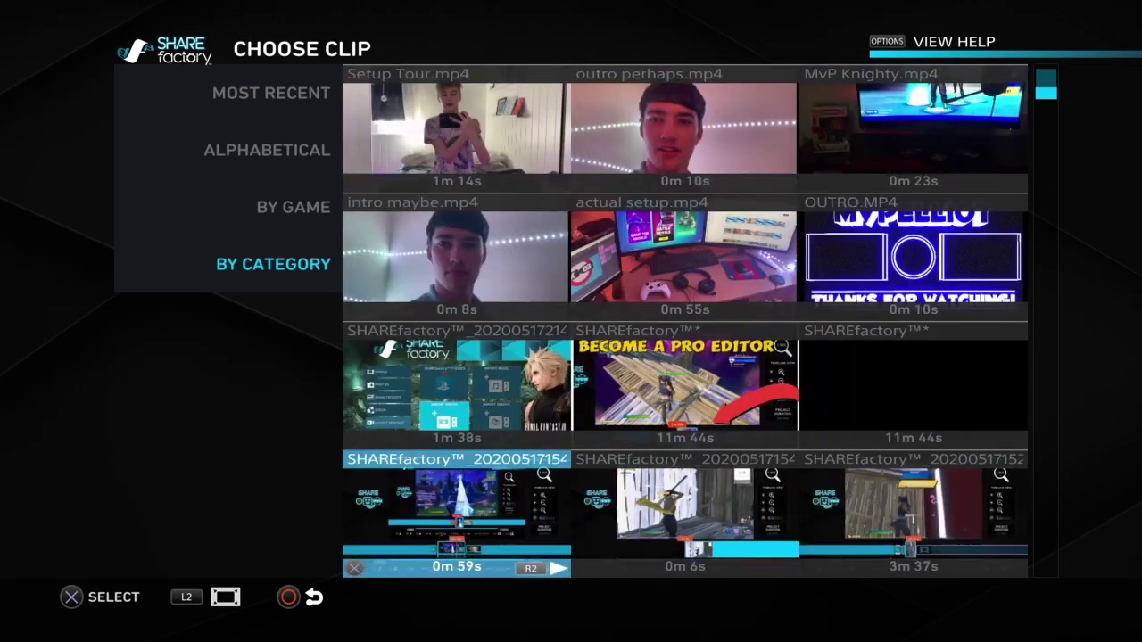
key(Down)
key(Down)
key(Down)
key(Down)
key(Down)
key(Down)
key(Down)
key(Down)
key(Down)
key(Down)
key(Down)
key(Down)
key(Down)
key(Down)
key(Down)
key(Down)
key(Down)
key(Down)
key(Down)
key(Down)
key(Down)
key(Down)
key(Down)
key(Down)
key(Down)
key(Down)
key(Down)
key(Down)
key(Down)
key(Down)
key(Up)
key(Up)
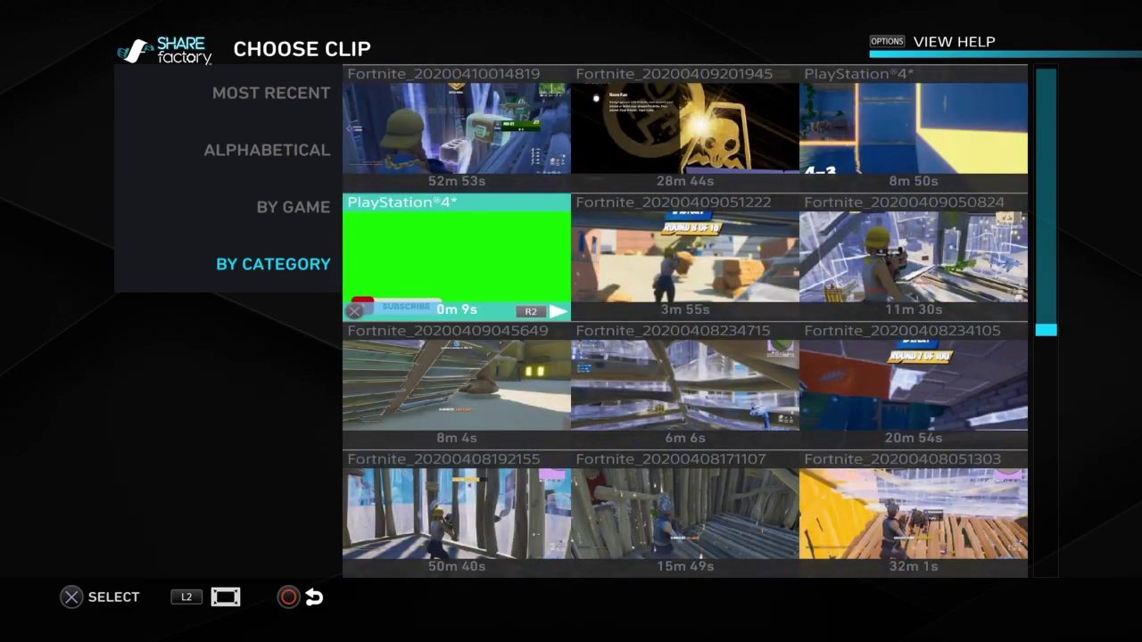
key(Return)
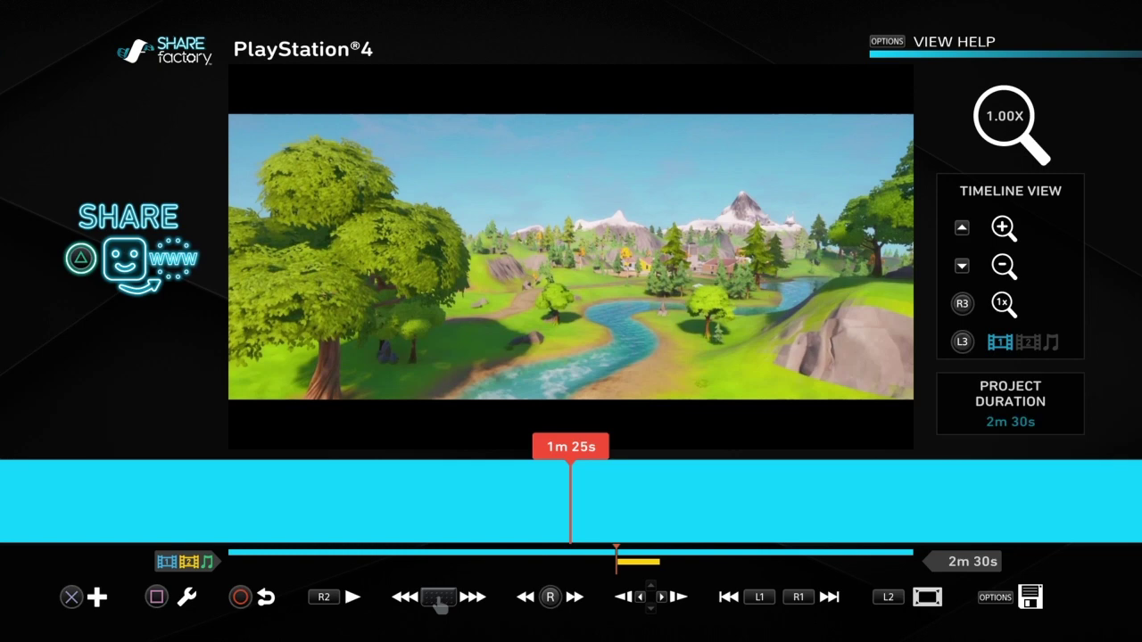
- Play the project from 1m 25s to 1m 31s and open Track 2 for editing at that point
key(space)
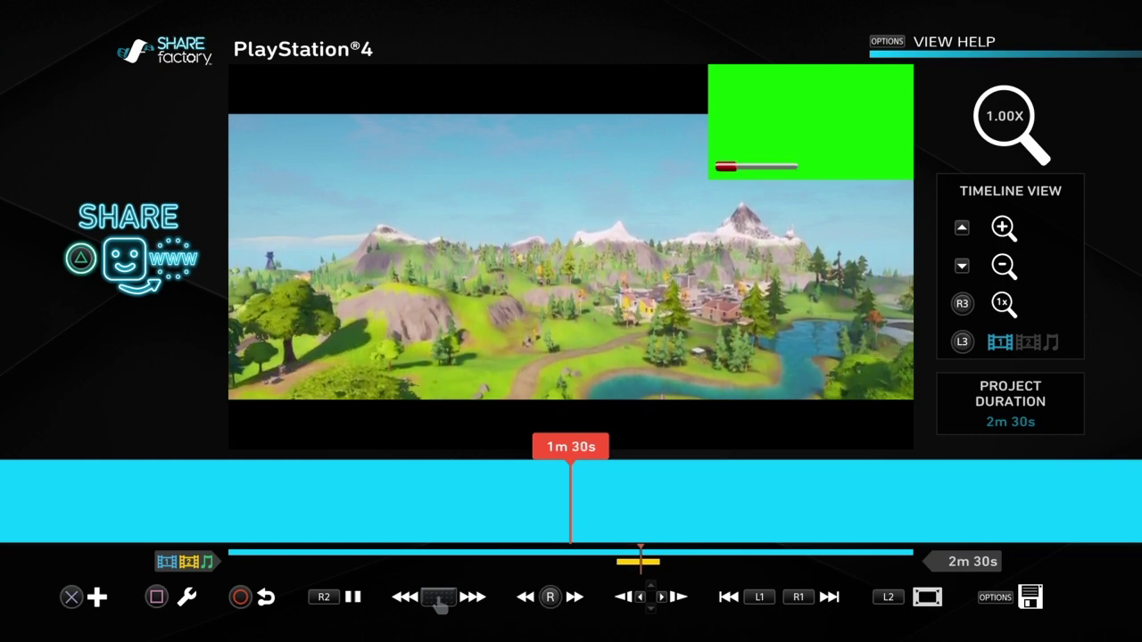
key(space)
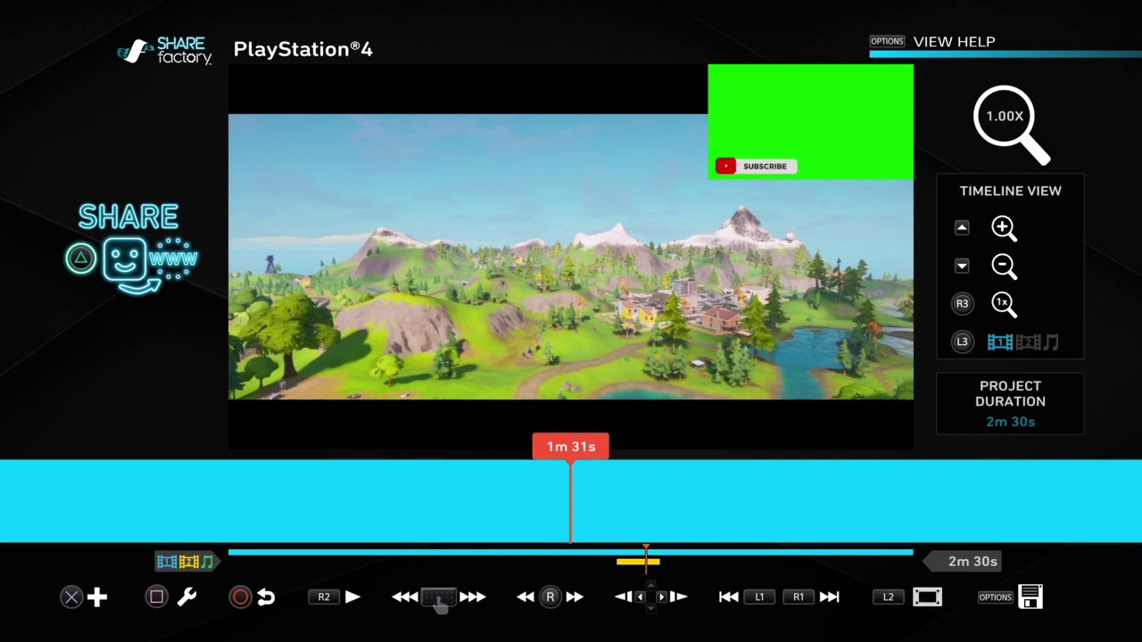
key(s)
key(Down)
key(Right)
key(Return)
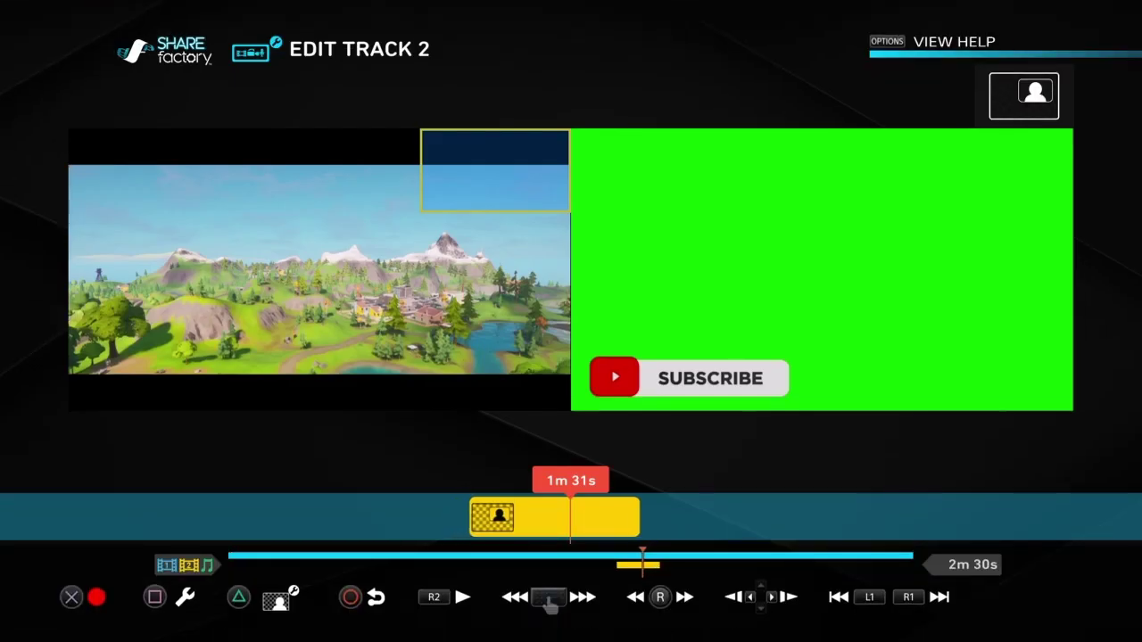
- Change the subscribe clip's PIP layout so that it fills the whole frame
key(Return)
key(Right)
key(Down)
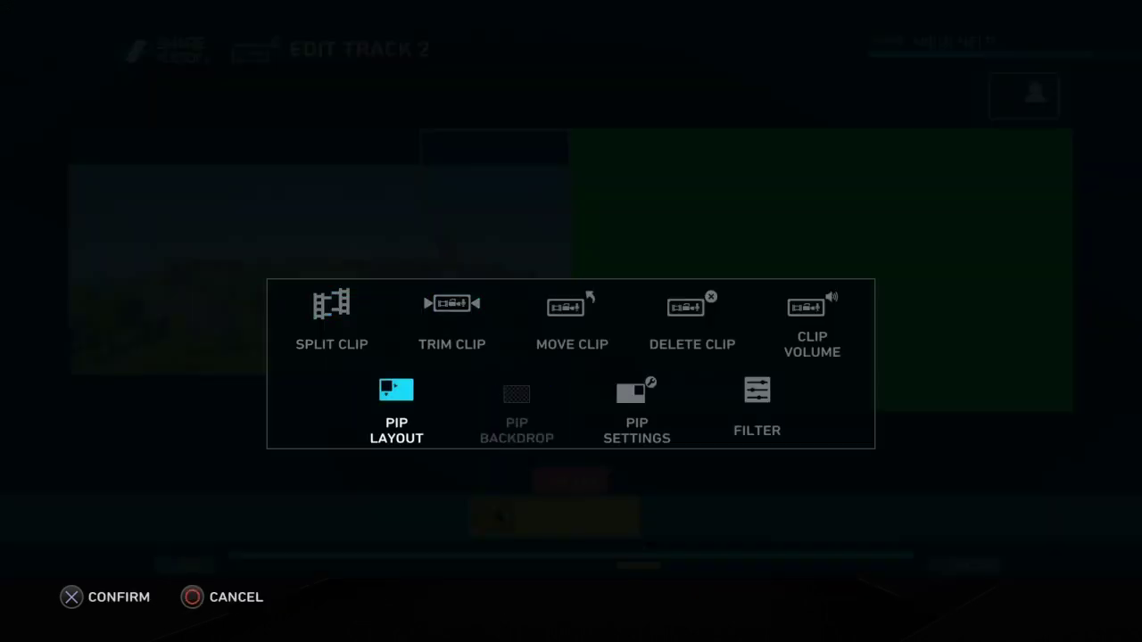
key(Return)
key(Down)
key(Return)
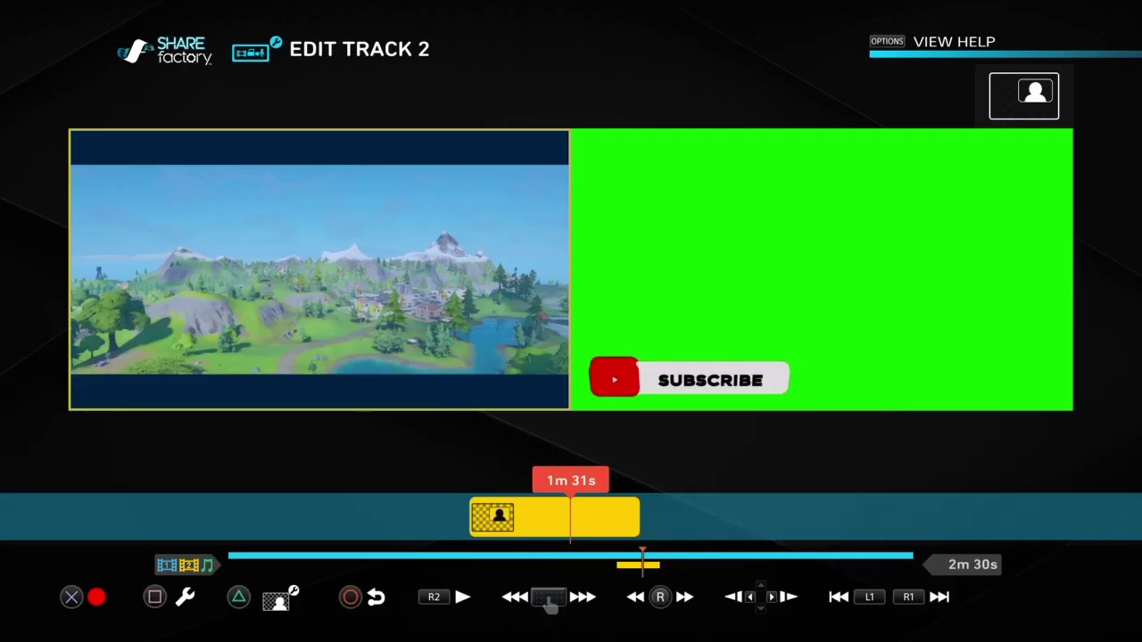
- Set the subscribe clip's PIP mode to Green Screen at 1m 28s to key out the green background
key(Right)
key(Left)
key(Right)
key(Left)
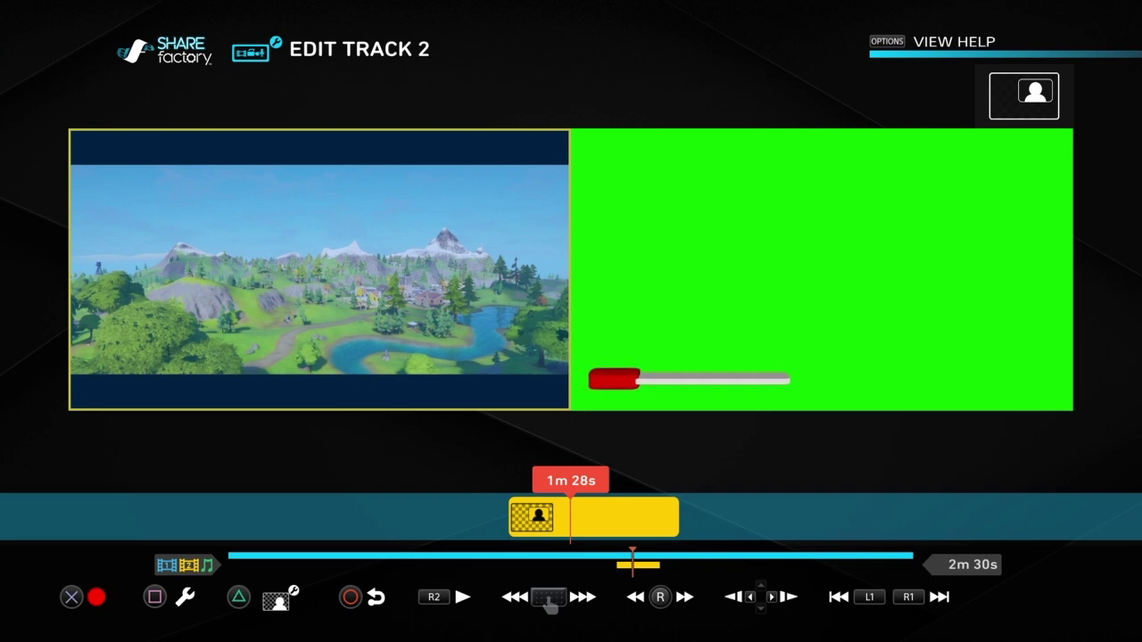
key(triangle)
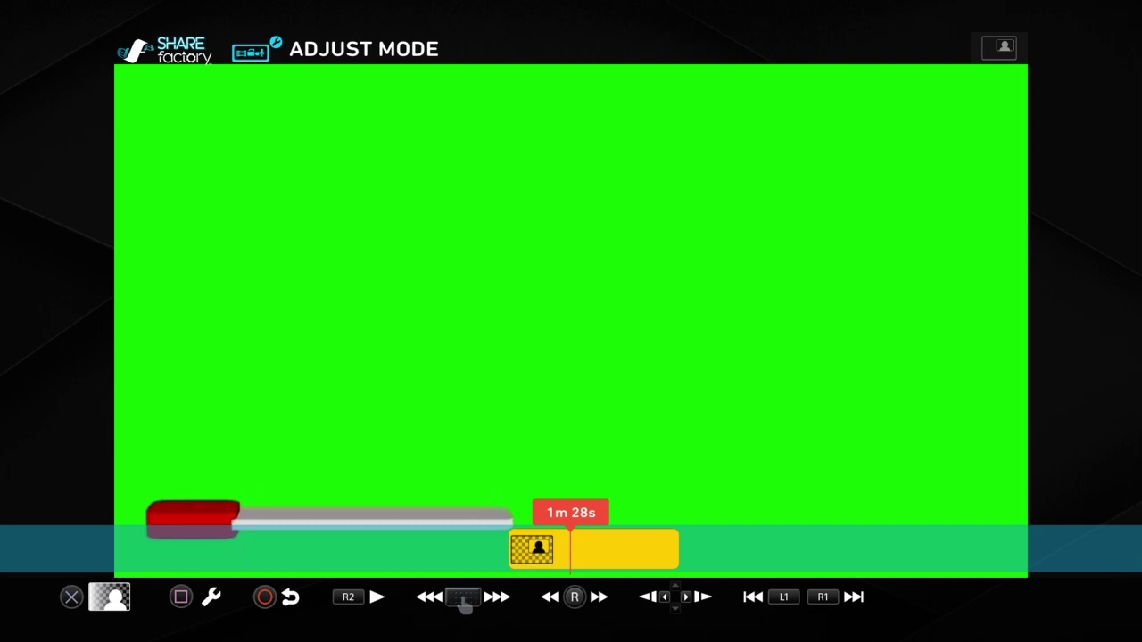
key(x)
key(Right)
key(Right)
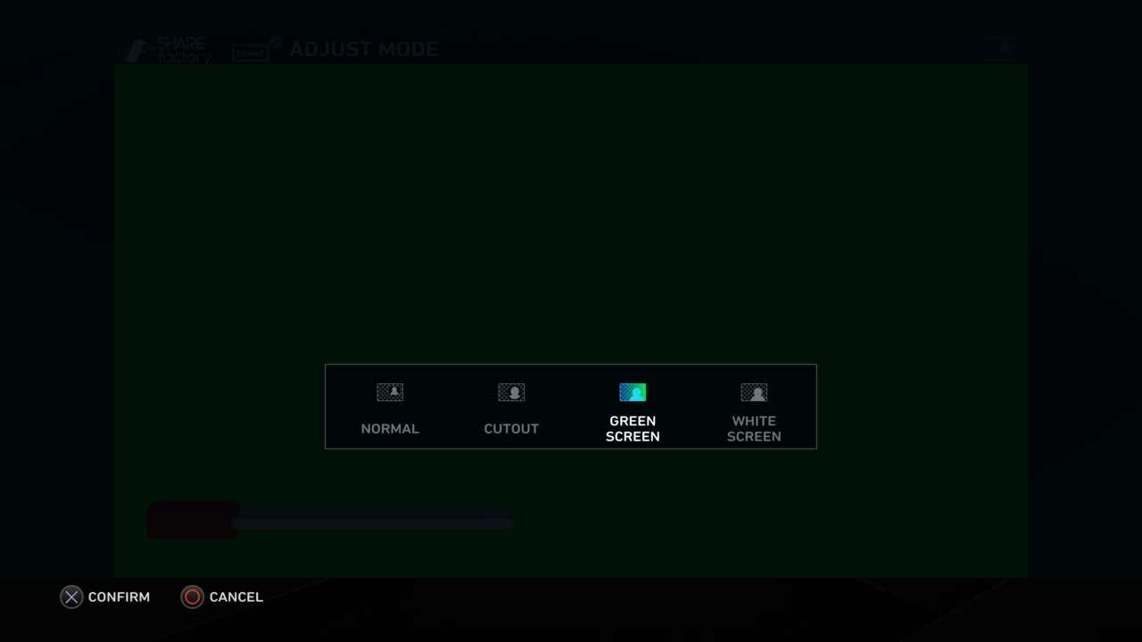
key(Return)
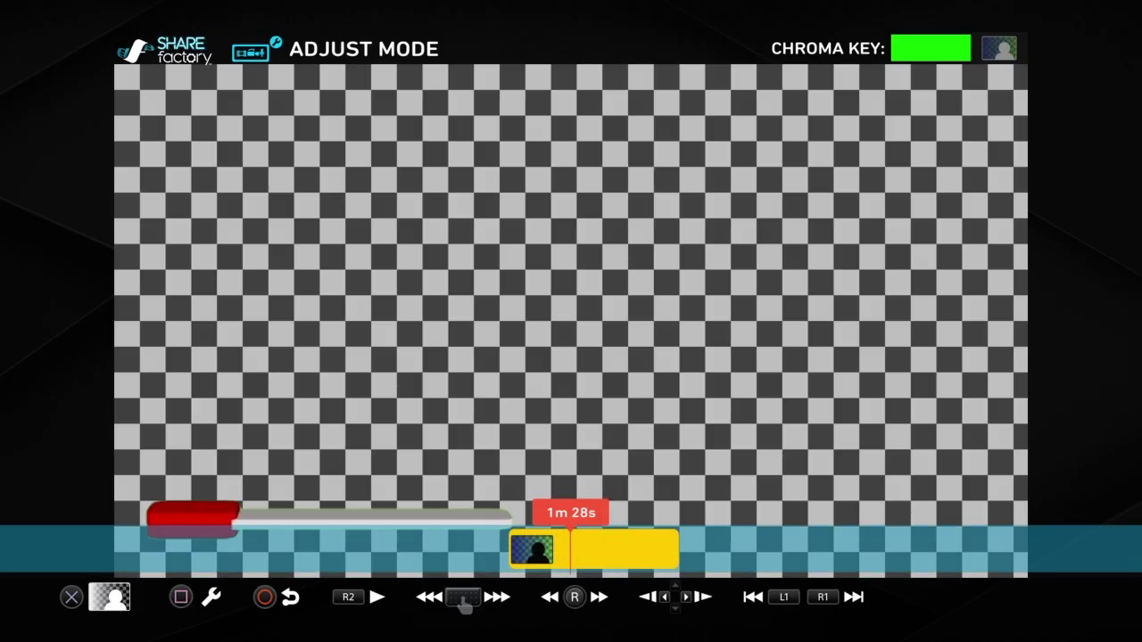
key(Escape)
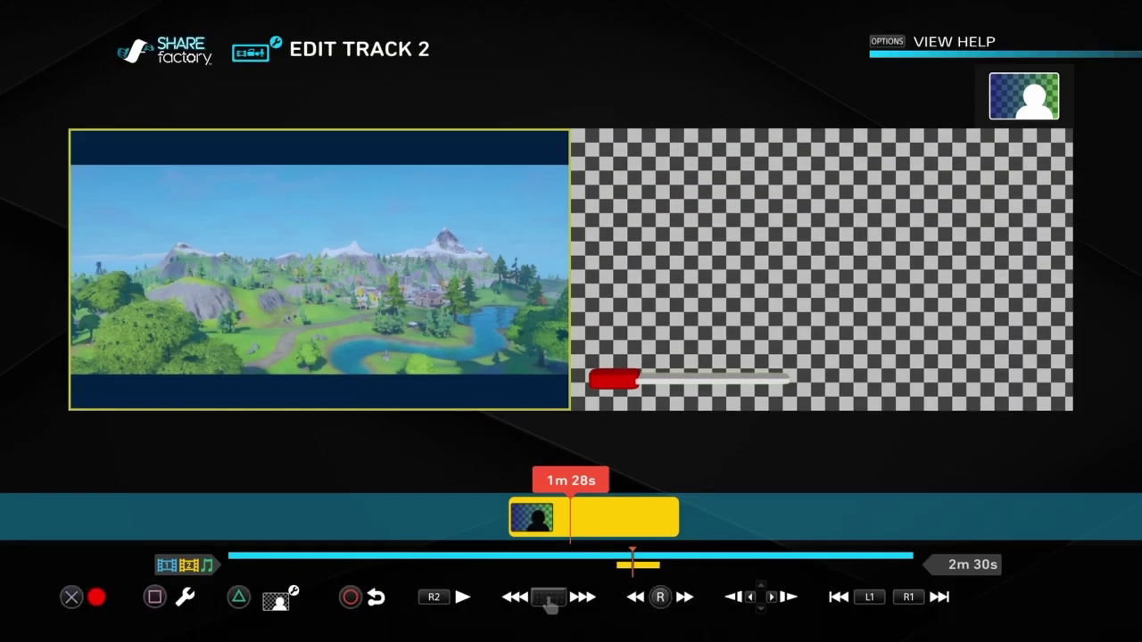
- Return to the main timeline and play the keyed subscribe overlay from 1m 24s to 1m 33s
key(Escape)
key(Left)
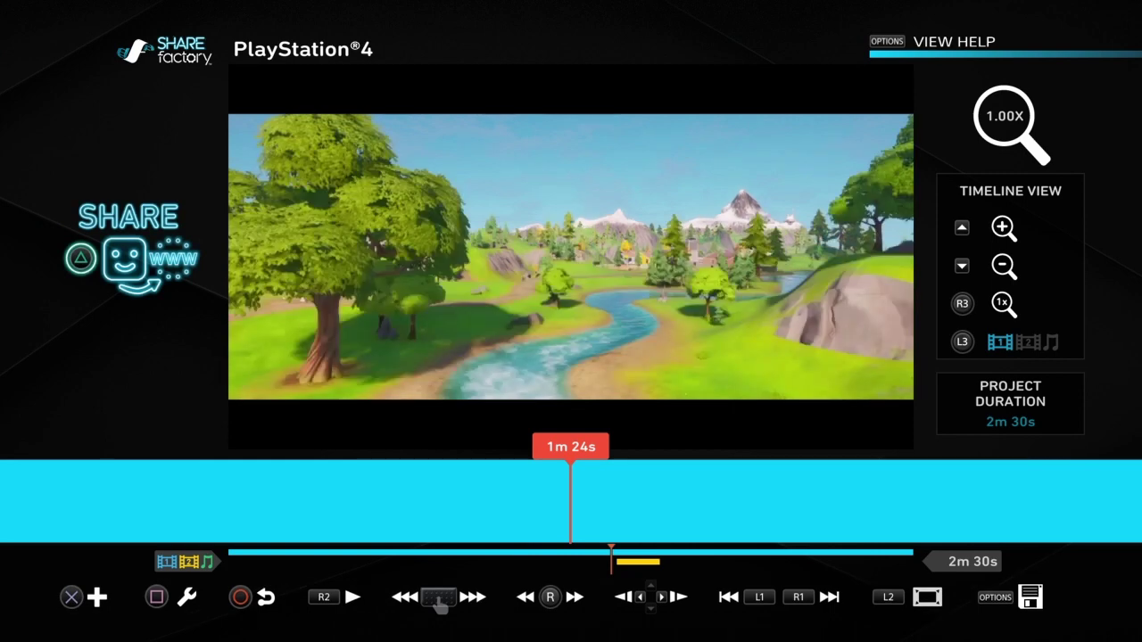
key(space)
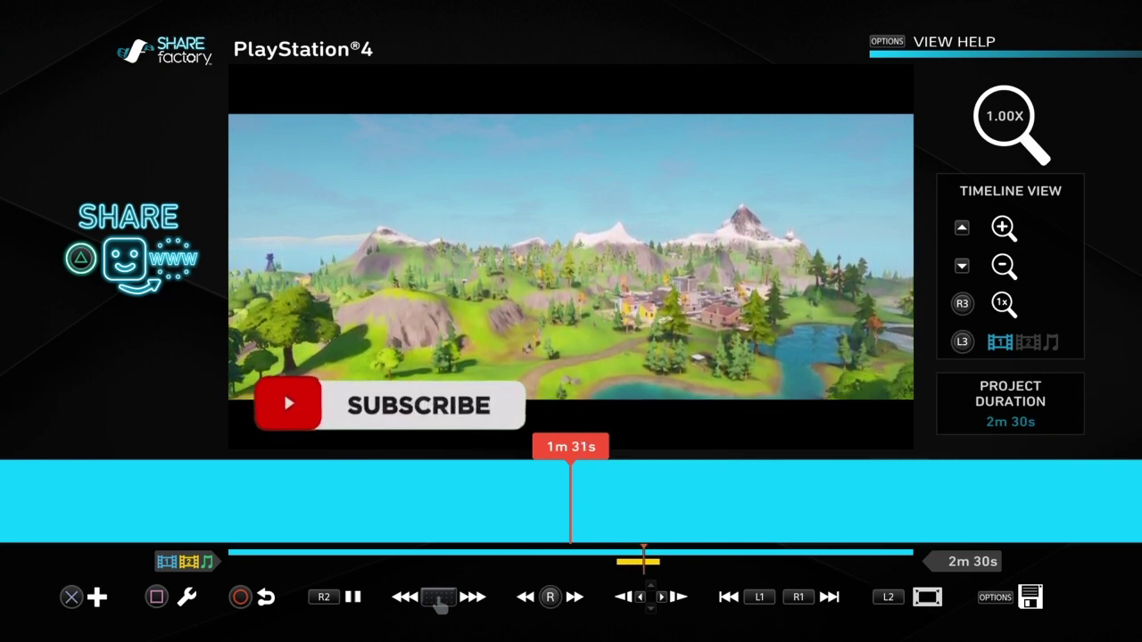
key(R2)
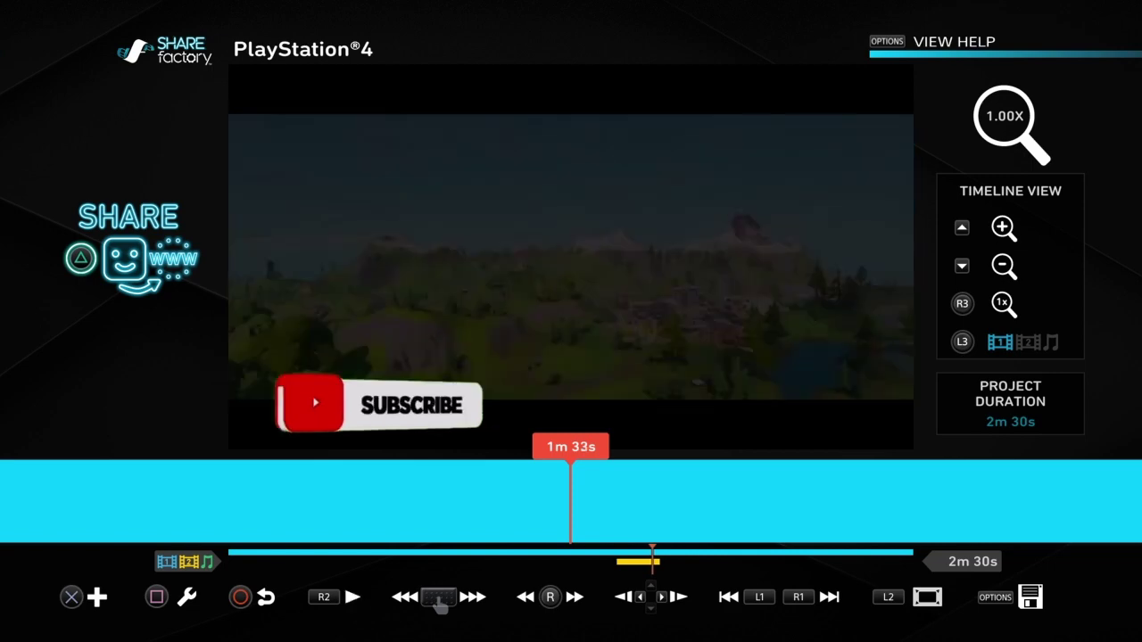
- Set the Track 2 subscribe clip's volume to 0% and return to the main timeline
key(Square)
key(Up)
key(Down)
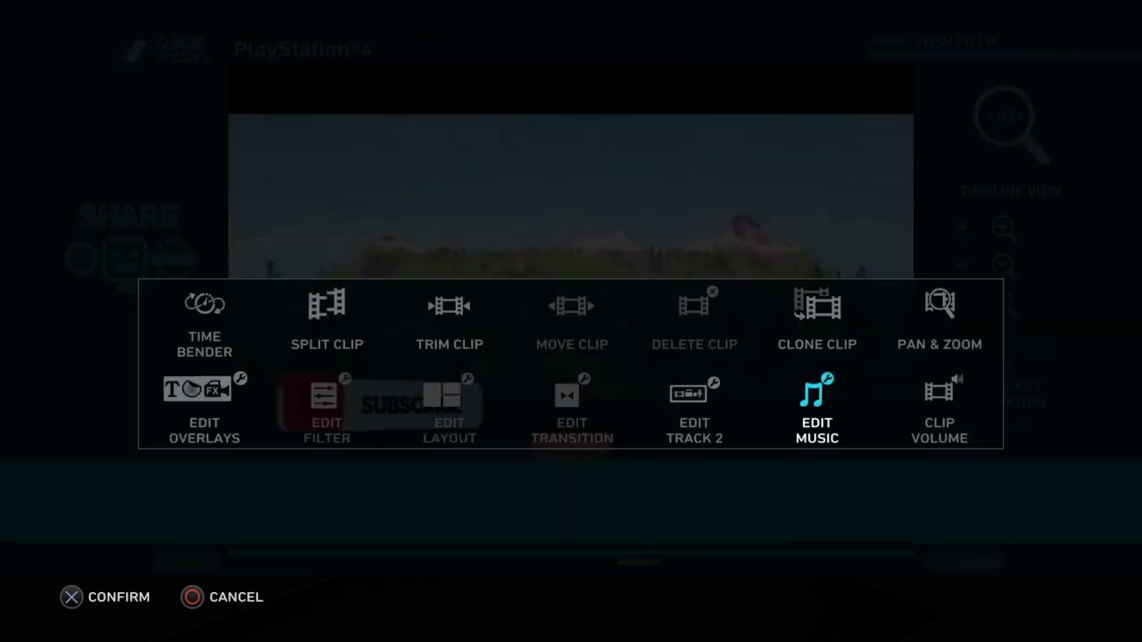
key(Left)
key(Return)
key(Return)
key(Right)
key(Right)
key(Right)
key(Up)
key(Right)
key(Return)
key(Left)
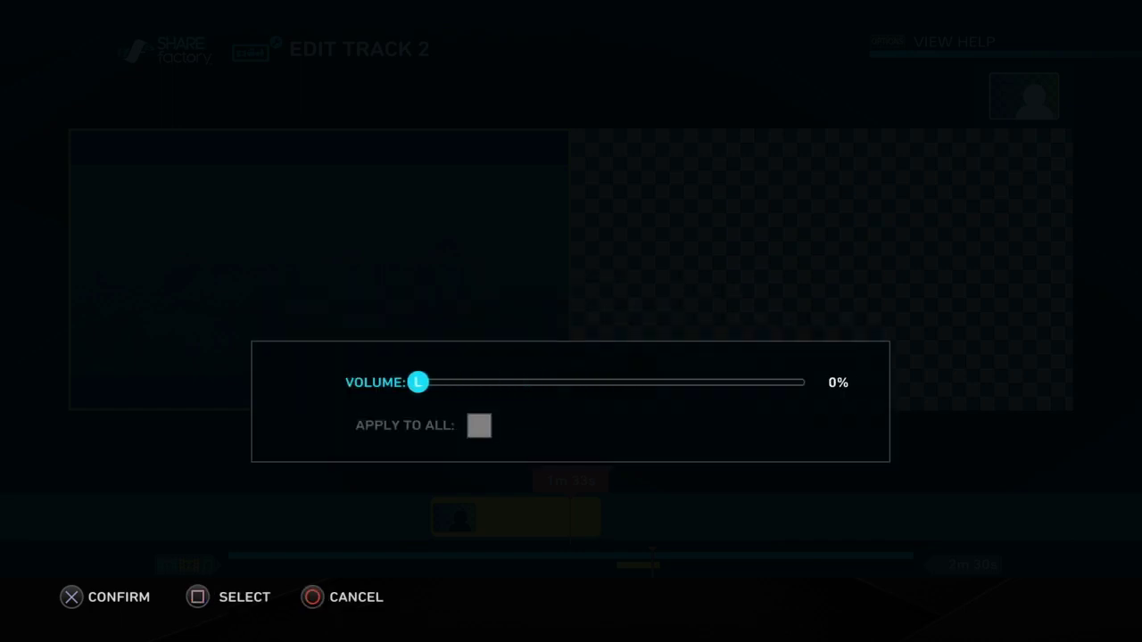
key(Return)
key(Left)
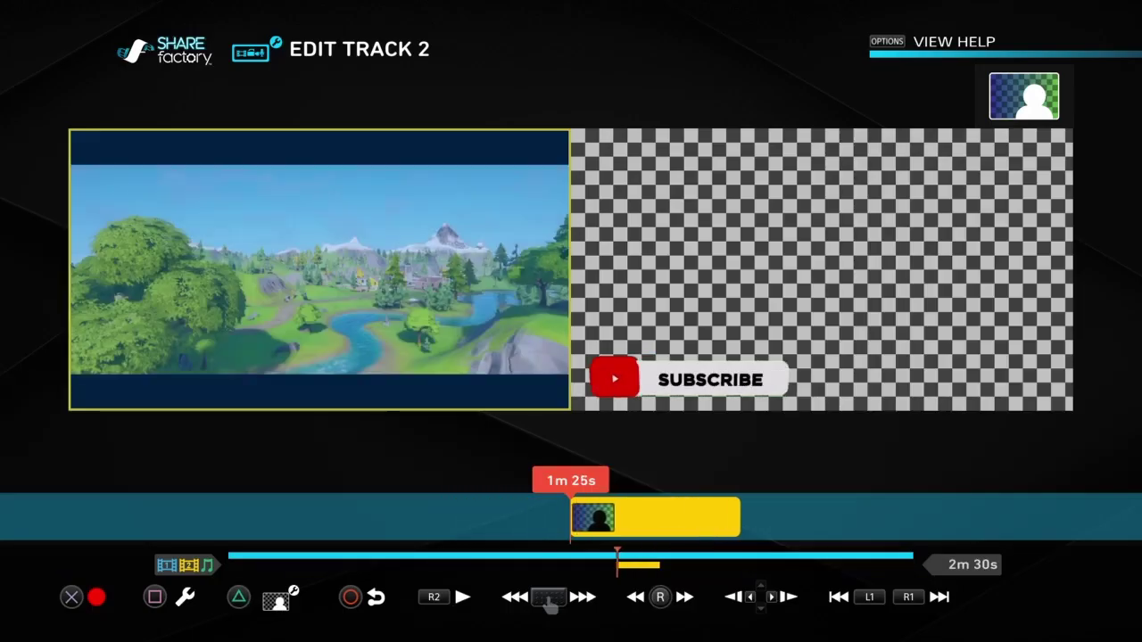
key(Escape)
- Rewind to 1m 20s and play the subscribe overlay section through to 1m 35s
key(Right)
key(Left)
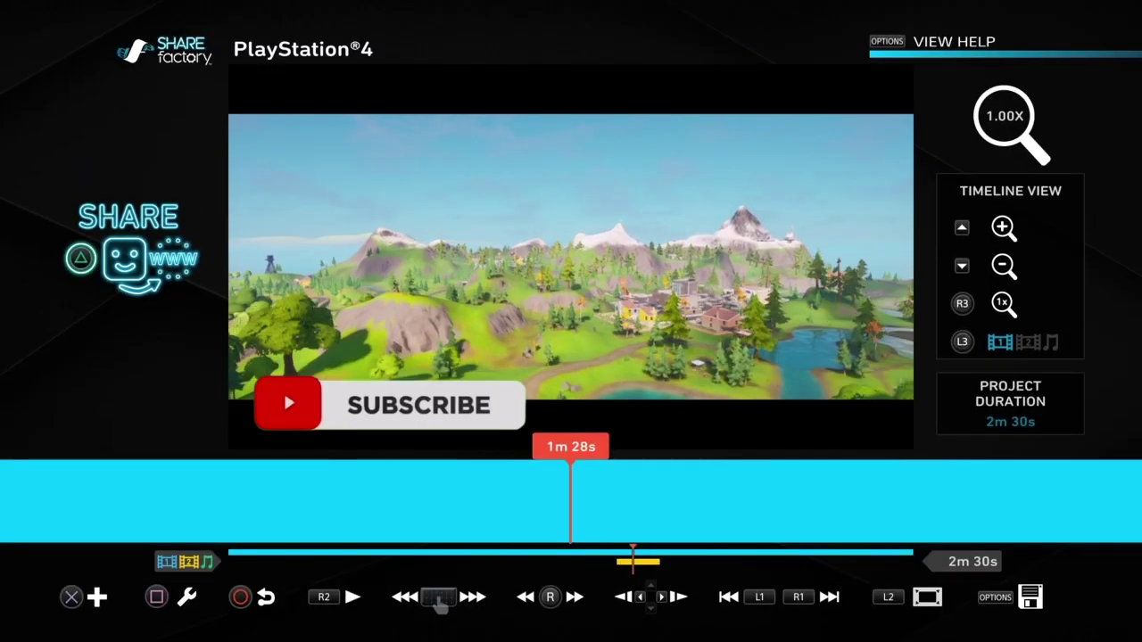
key(Left)
key(Left)
key(Left)
key(Left)
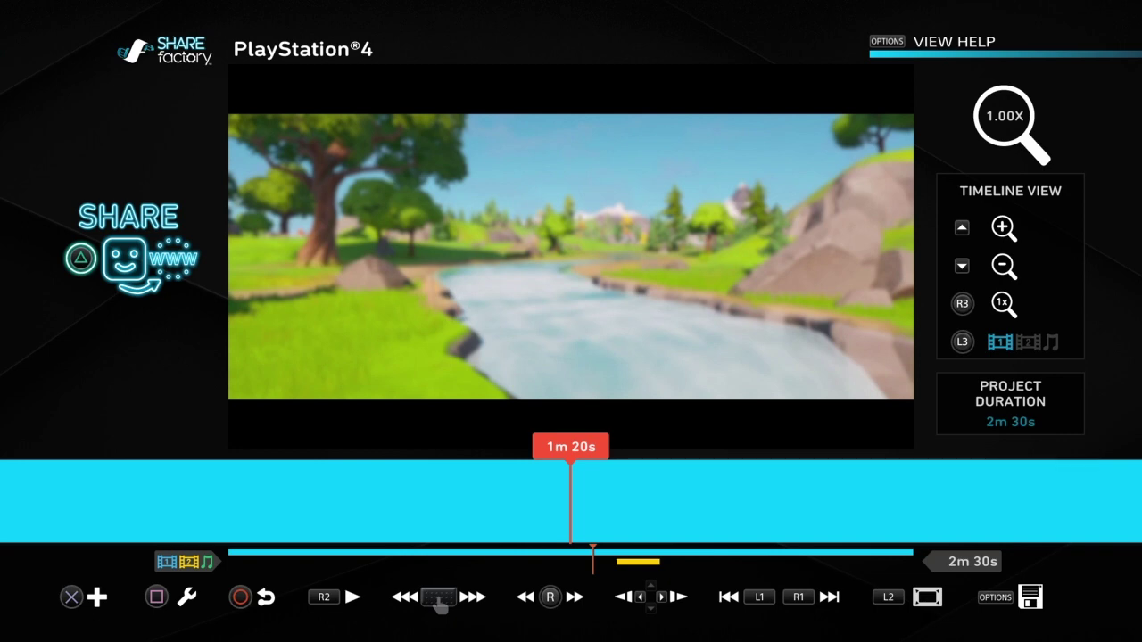
key(space)
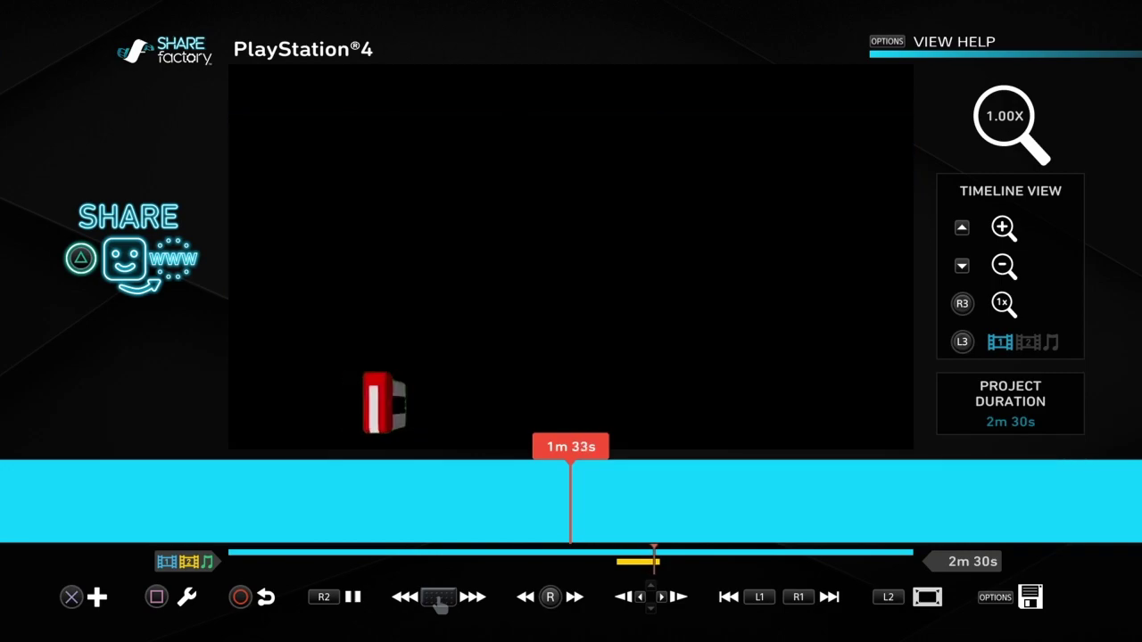
key(space)
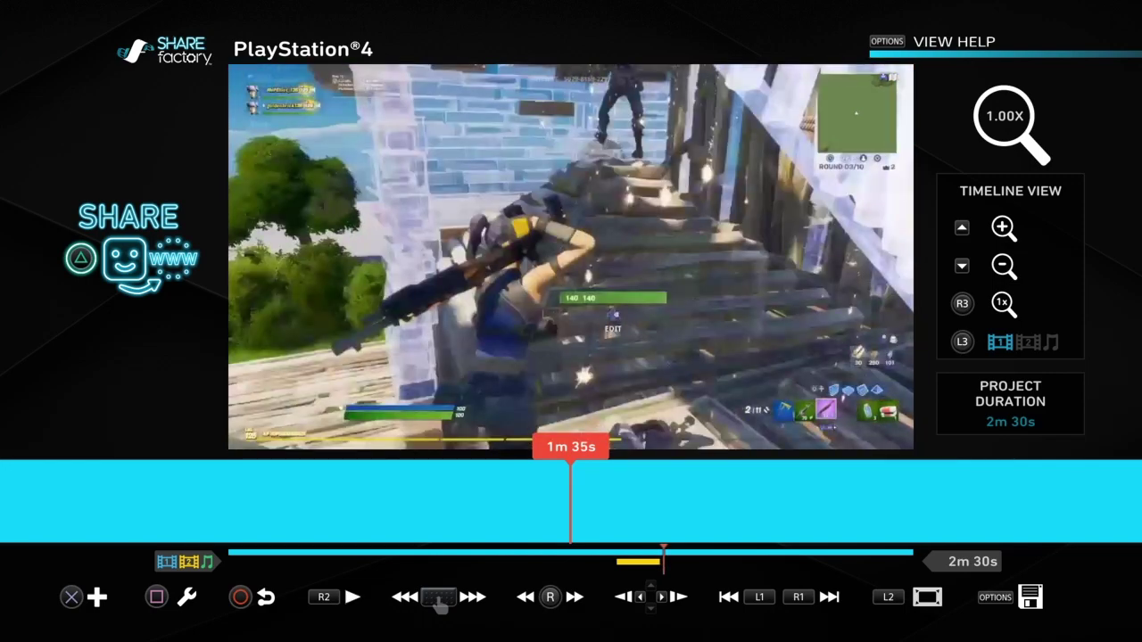